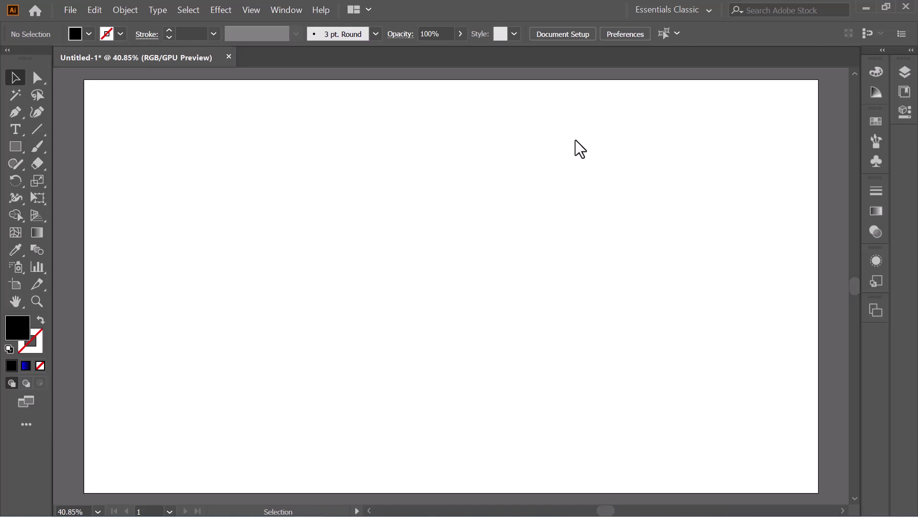
# Step: Draw a black hexagon, roughly 510 × 442 px, with the Polygon tool in the artboard's upper-left
pyautogui.click(6, 149)
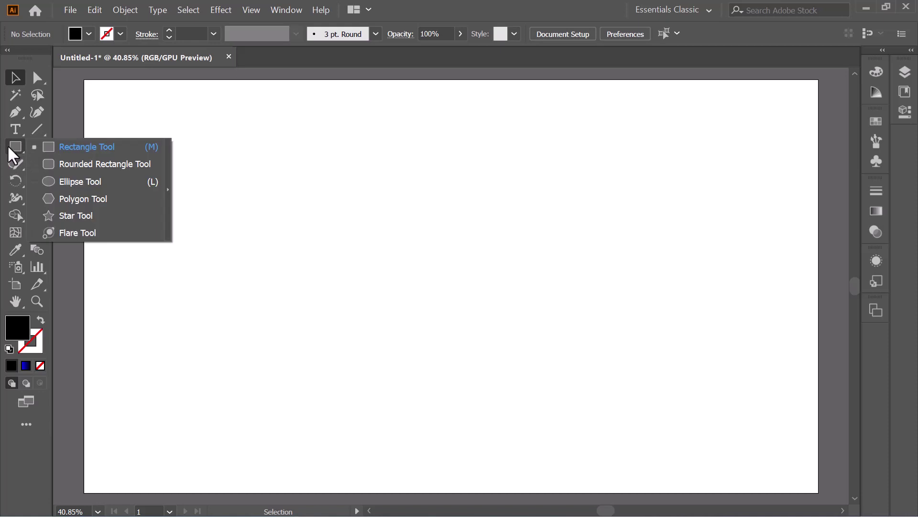
pyautogui.click(56, 198)
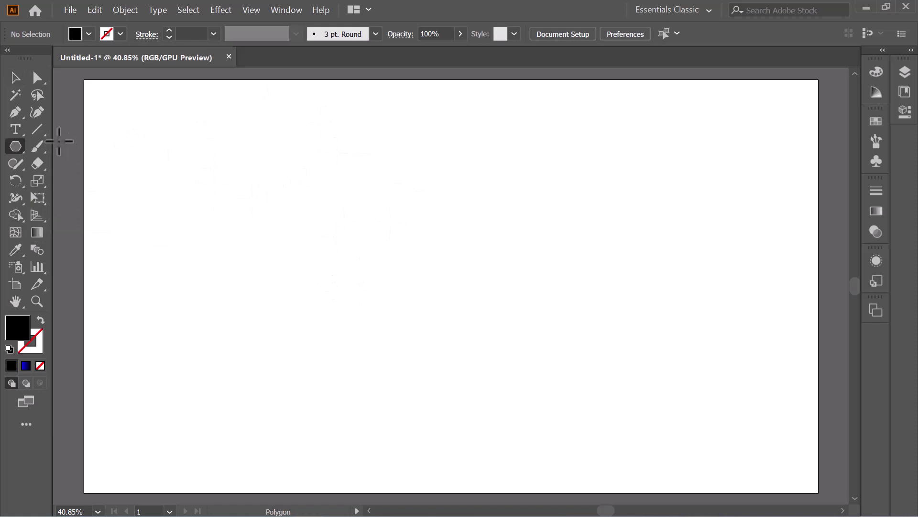
pyautogui.moveTo(393, 241); pyautogui.dragTo(480, 281)
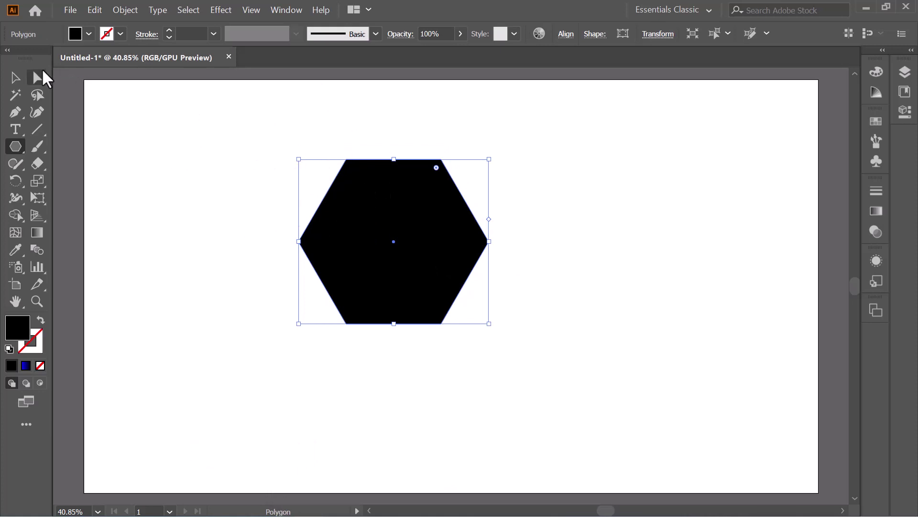
# Step: Alt-drag a hexagon copy about 71 px right so it overlaps, then select both hexagons
pyautogui.click(16, 79)
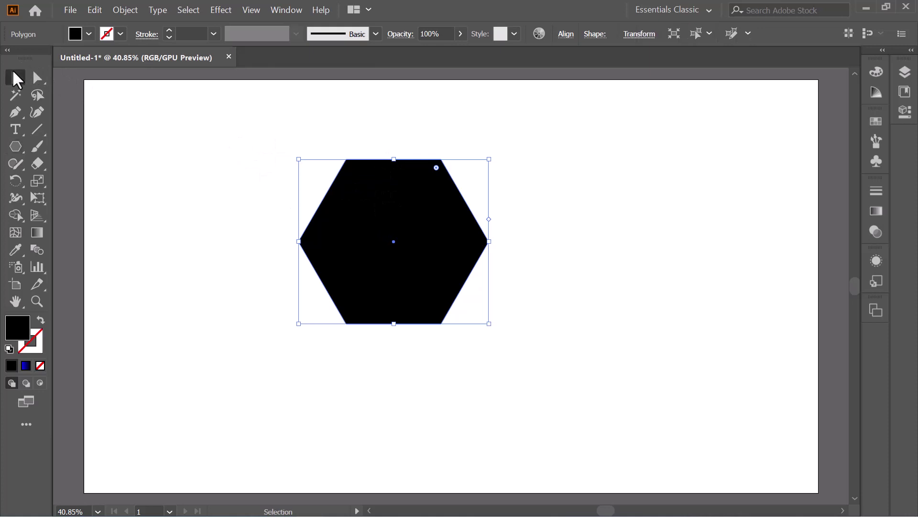
pyautogui.click(313, 138)
pyautogui.click(341, 179)
pyautogui.moveTo(348, 207); pyautogui.dragTo(379, 206)
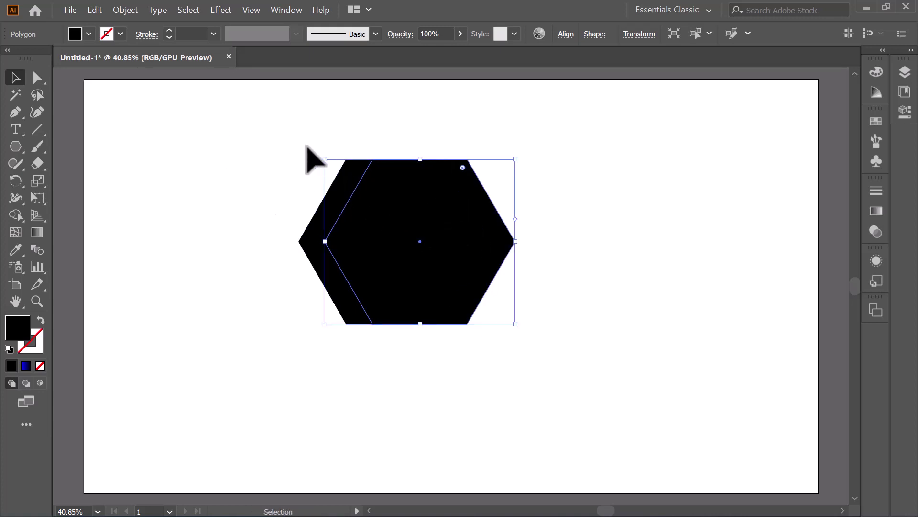
pyautogui.click(275, 148)
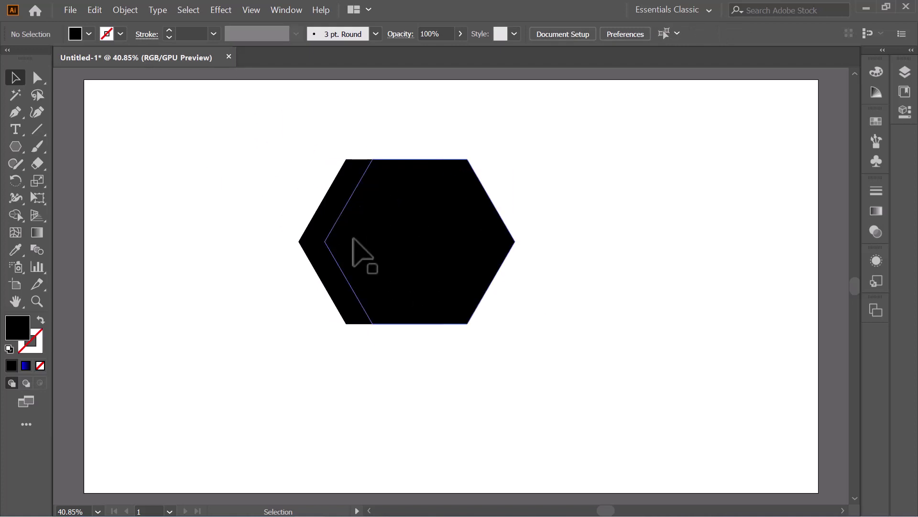
pyautogui.moveTo(286, 149); pyautogui.dragTo(550, 401)
# Step: With Shape Builder, delete the inner overlap and right piece, leaving only the left chevron sliver
pyautogui.press('a')
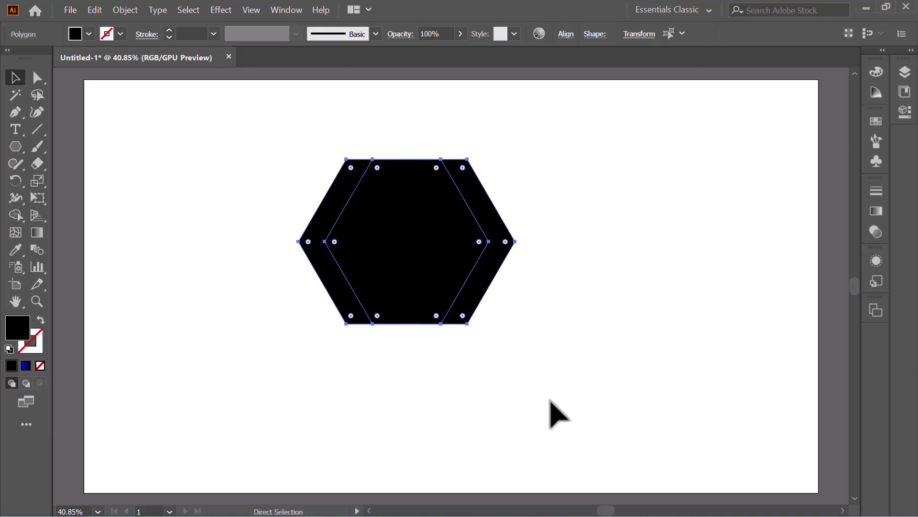
pyautogui.hotkey('ctrl', '+')
pyautogui.hotkey('ctrl', '+')
pyautogui.hotkey('ctrl', '+')
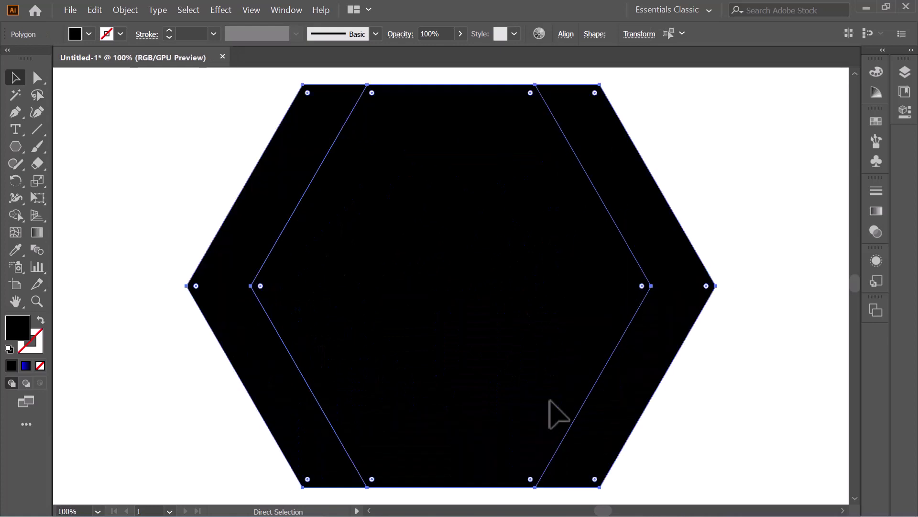
pyautogui.press('v')
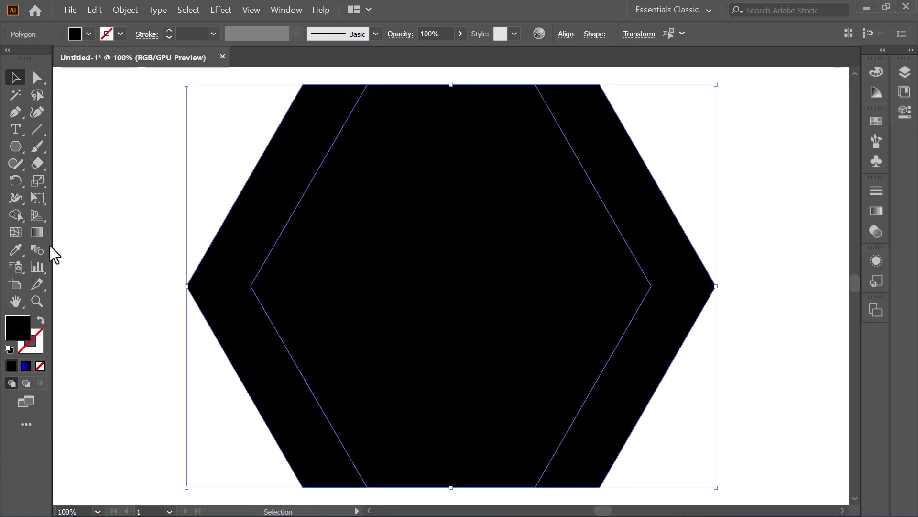
pyautogui.click(10, 211)
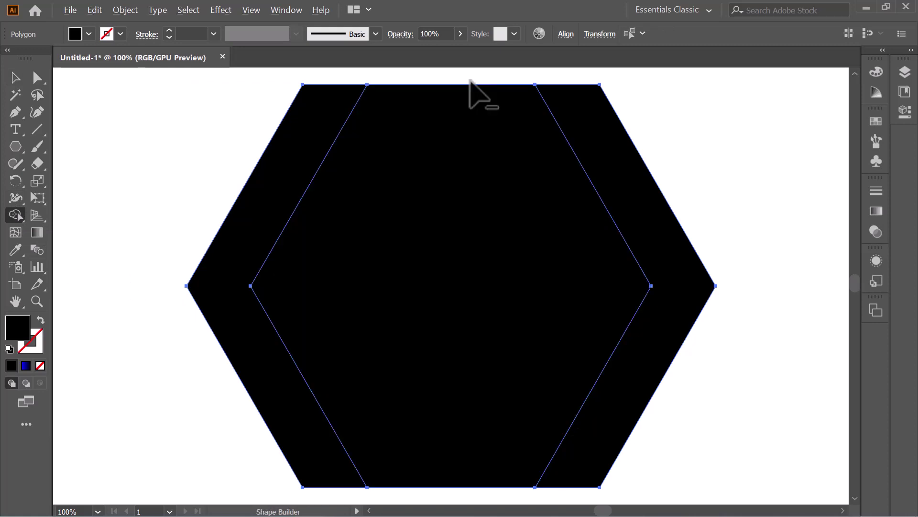
pyautogui.keyDown('alt'); pyautogui.click(469, 181); pyautogui.keyUp('alt')
pyautogui.moveTo(554, 242); pyautogui.dragTo(631, 251)
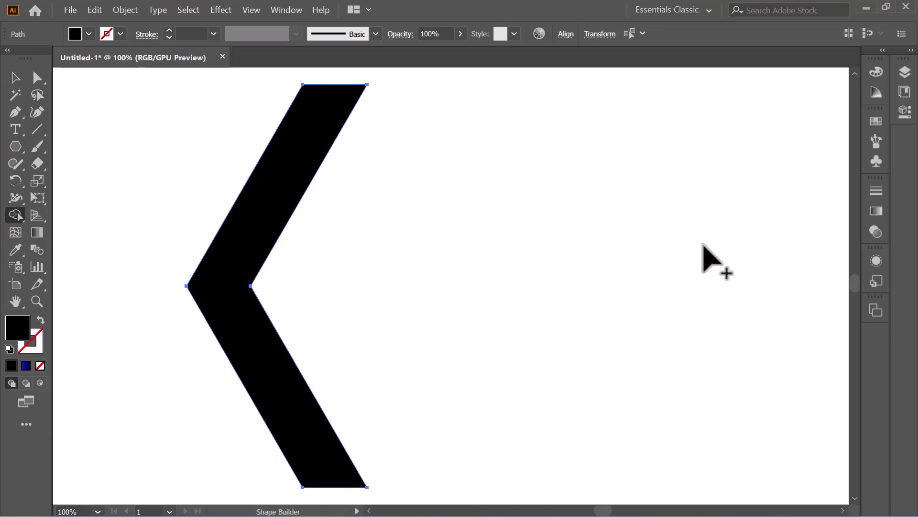
pyautogui.scroll(-3, 701, 263)
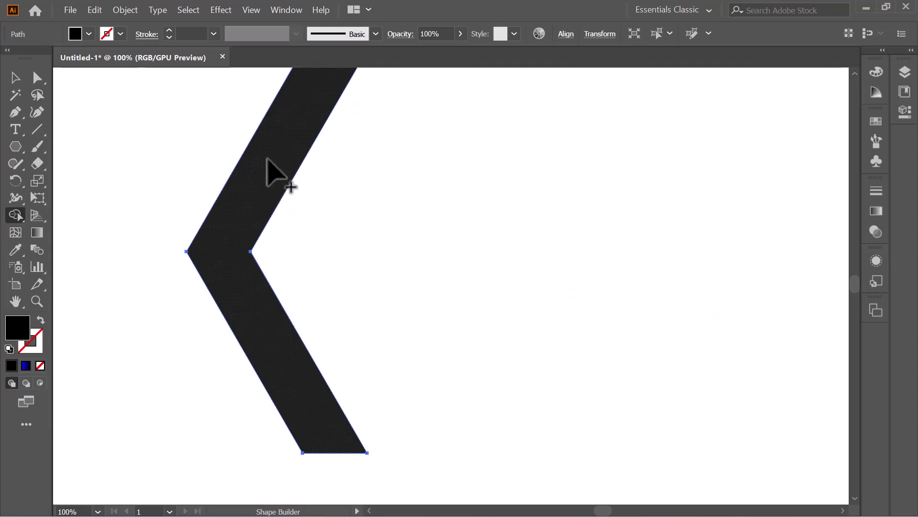
pyautogui.hotkey('ctrl', '0')
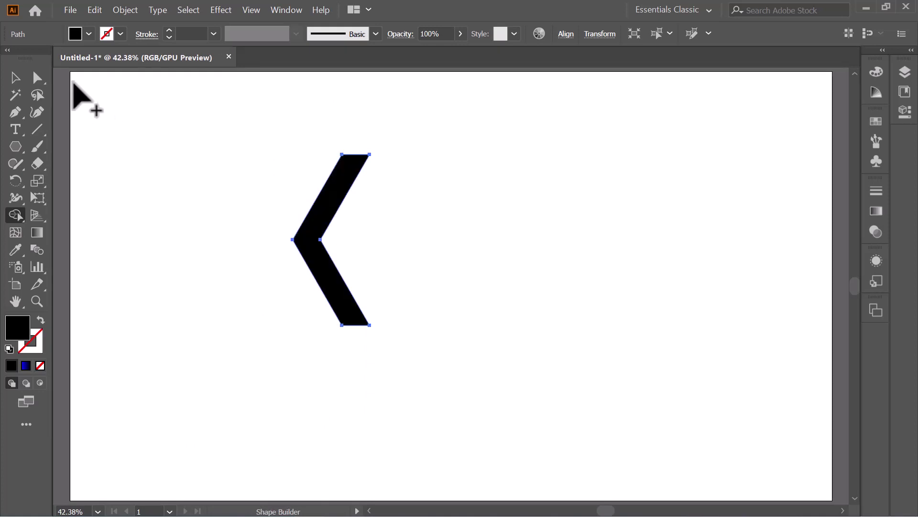
# Step: Round the chevron's tips and inner and outer corners into a smooth arc, left radius about 396 px
pyautogui.click(39, 79)
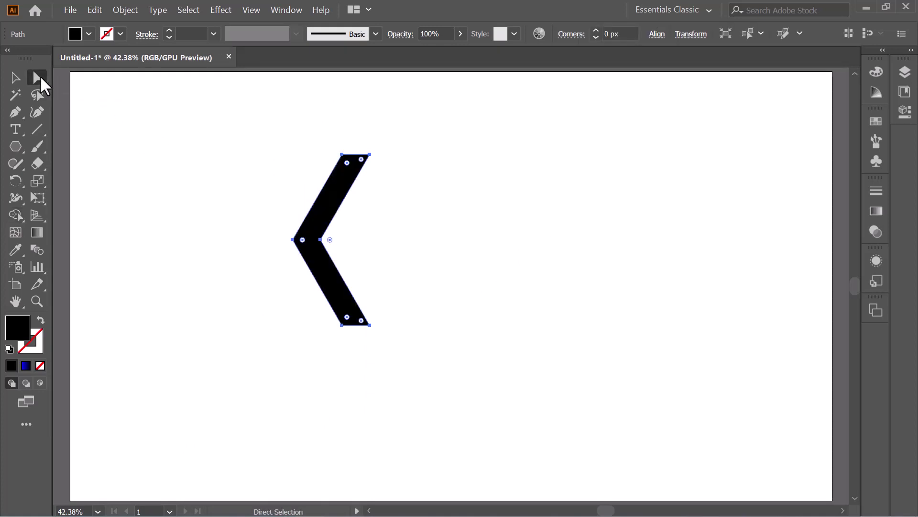
pyautogui.moveTo(361, 160); pyautogui.dragTo(326, 181)
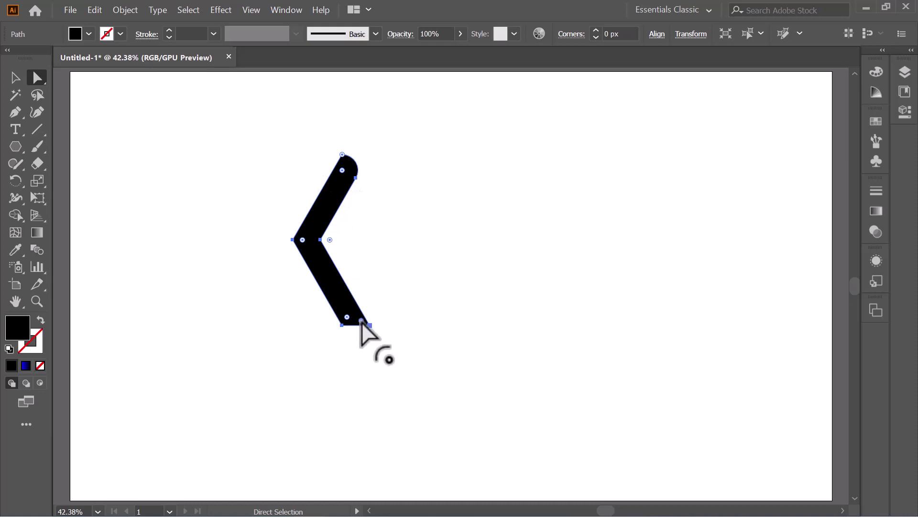
pyautogui.moveTo(361, 322); pyautogui.dragTo(322, 297)
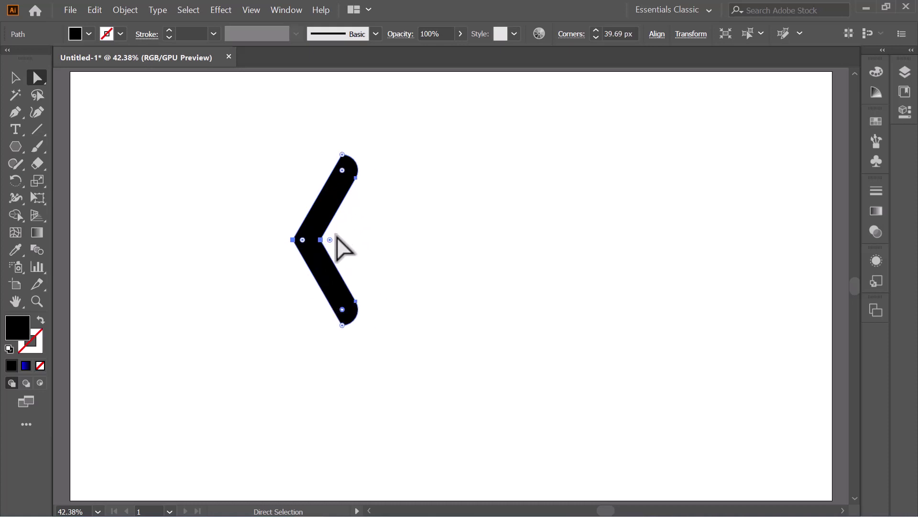
pyautogui.moveTo(330, 239); pyautogui.dragTo(504, 223)
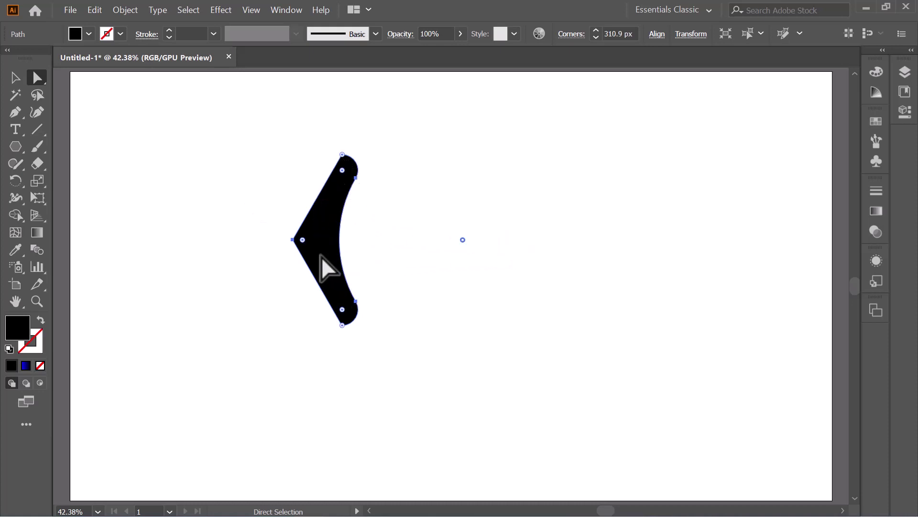
pyautogui.moveTo(303, 239); pyautogui.dragTo(549, 230)
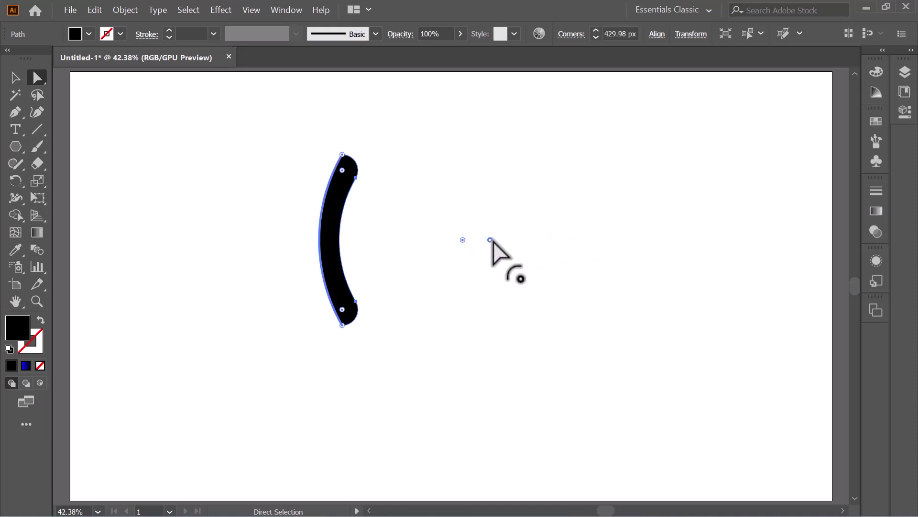
pyautogui.moveTo(490, 239); pyautogui.dragTo(474, 239)
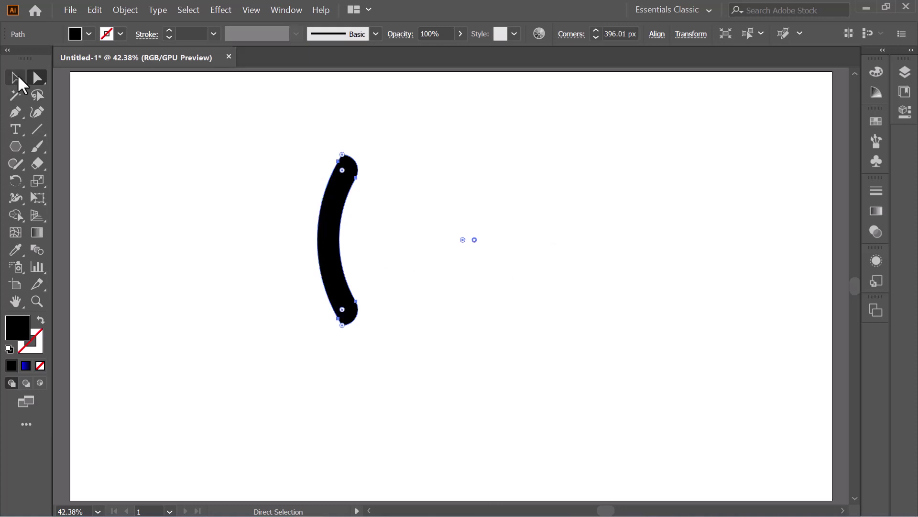
# Step: Copy the curved arc to the right and rotate the copy about 35° across the original
pyautogui.click(18, 78)
pyautogui.click(195, 209)
pyautogui.click(322, 239)
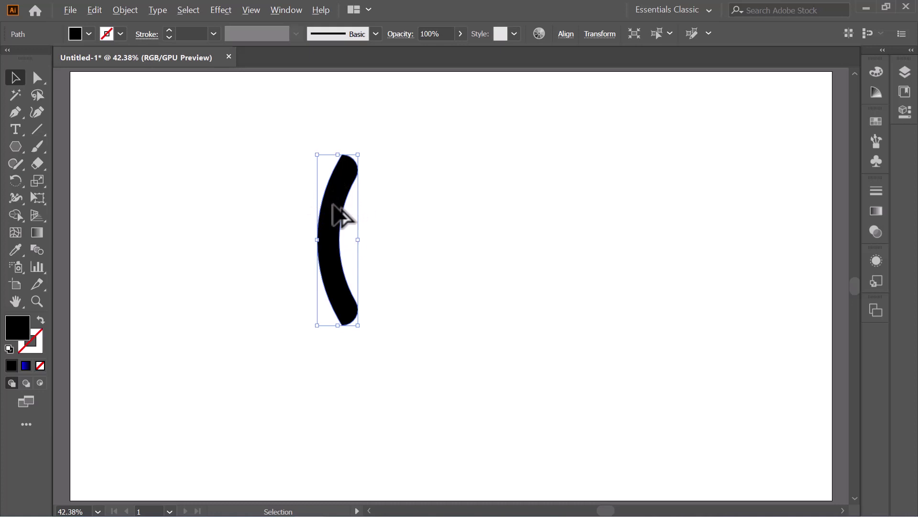
pyautogui.moveTo(335, 202)
pyautogui.mouseDown()
pyautogui.moveTo(367, 202)
pyautogui.moveTo(341, 189)
pyautogui.mouseUp()
pyautogui.moveTo(362, 151); pyautogui.dragTo(304, 156)
# Step: Rotate both black strokes together until the K stands upright, then select the whole K
pyautogui.click(416, 153)
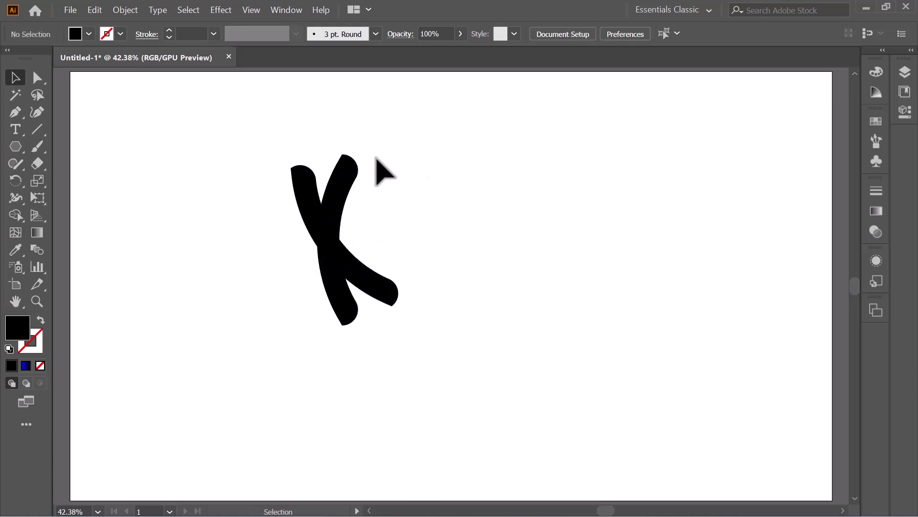
pyautogui.moveTo(239, 139); pyautogui.dragTo(428, 327)
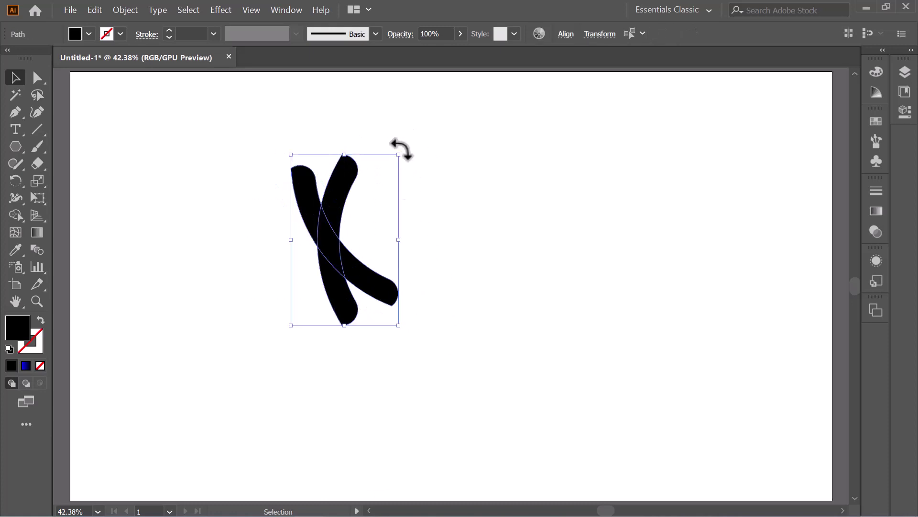
pyautogui.moveTo(404, 150); pyautogui.dragTo(425, 189)
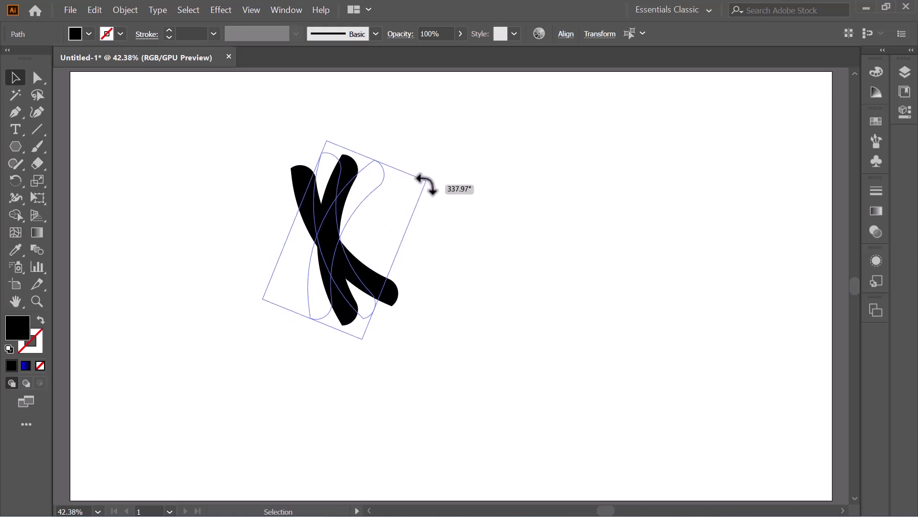
pyautogui.press('Escape')
pyautogui.click(488, 160)
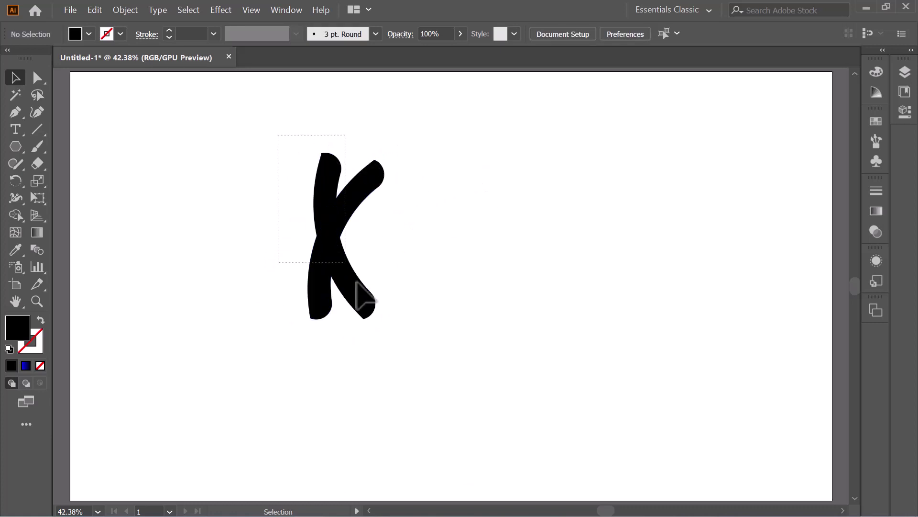
pyautogui.moveTo(279, 135)
pyautogui.mouseDown()
pyautogui.moveTo(393, 337)
pyautogui.moveTo(391, 321)
pyautogui.mouseUp()
pyautogui.press('Escape')
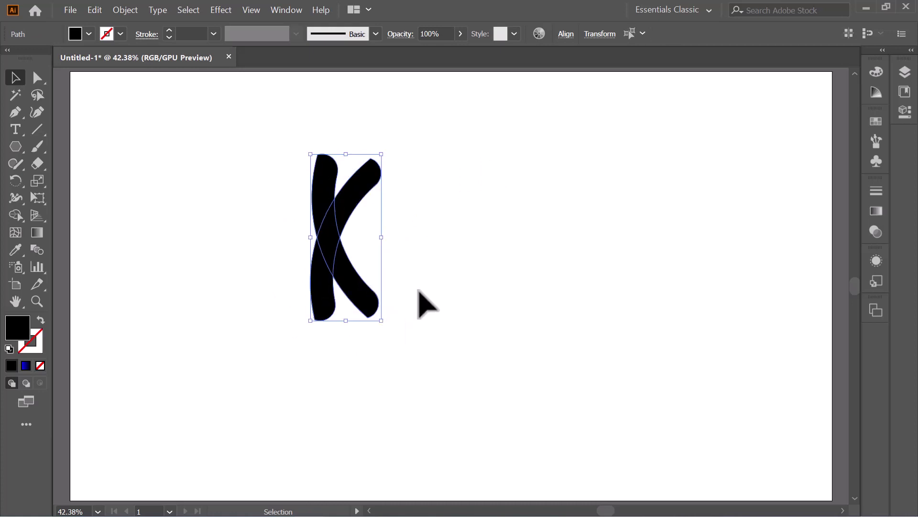
pyautogui.moveTo(386, 322); pyautogui.dragTo(387, 321)
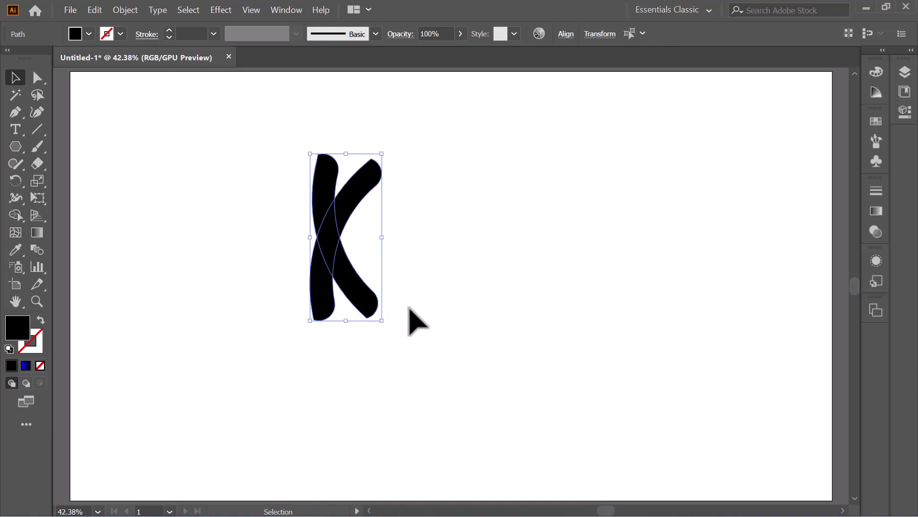
pyautogui.click(474, 282)
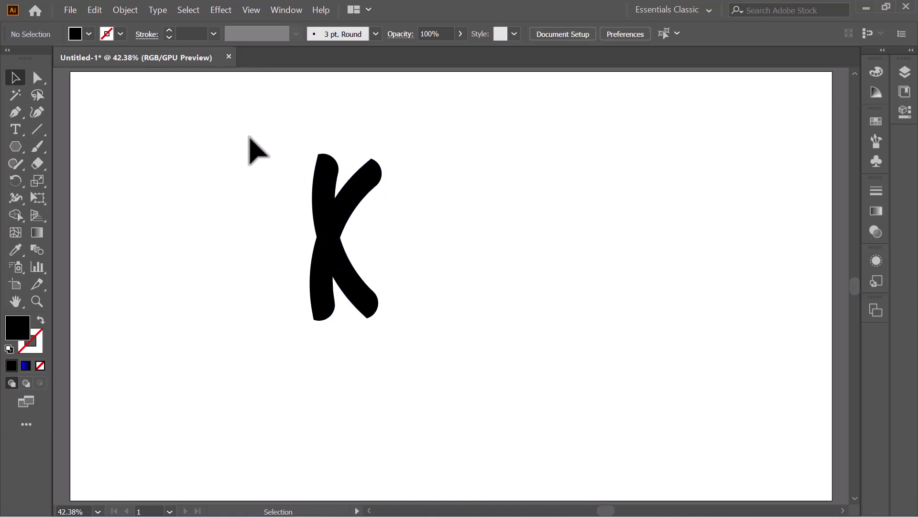
pyautogui.moveTo(249, 137); pyautogui.dragTo(390, 326)
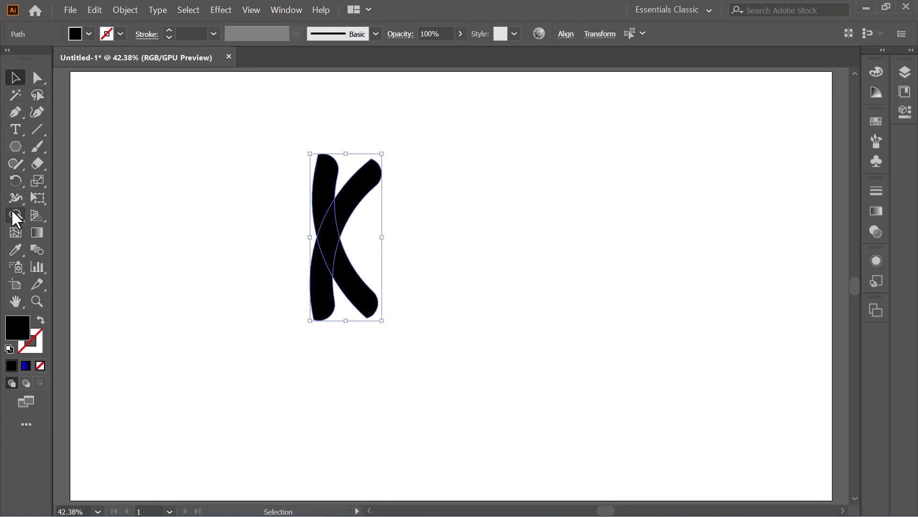
# Step: Merge the curved arm, crossing and leg into one piece, then select the stem's top piece
pyautogui.click(14, 215)
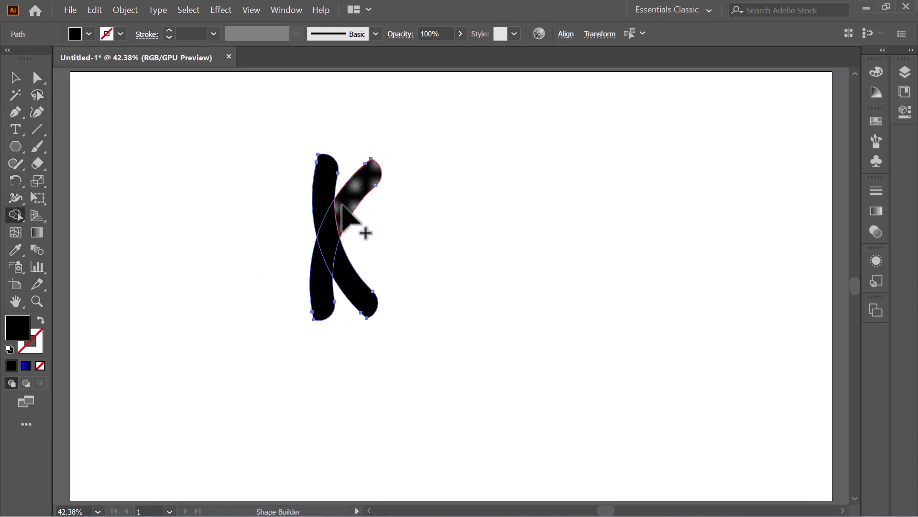
pyautogui.moveTo(342, 206); pyautogui.dragTo(364, 298)
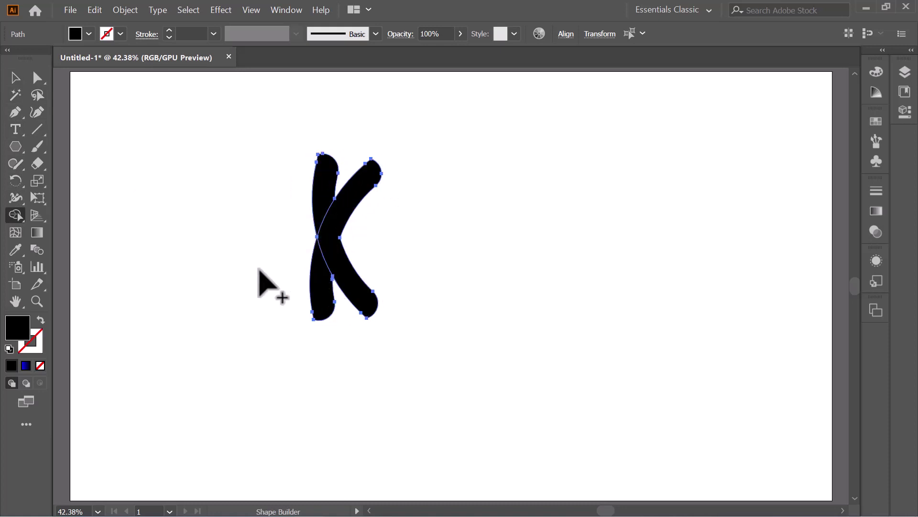
pyautogui.click(15, 78)
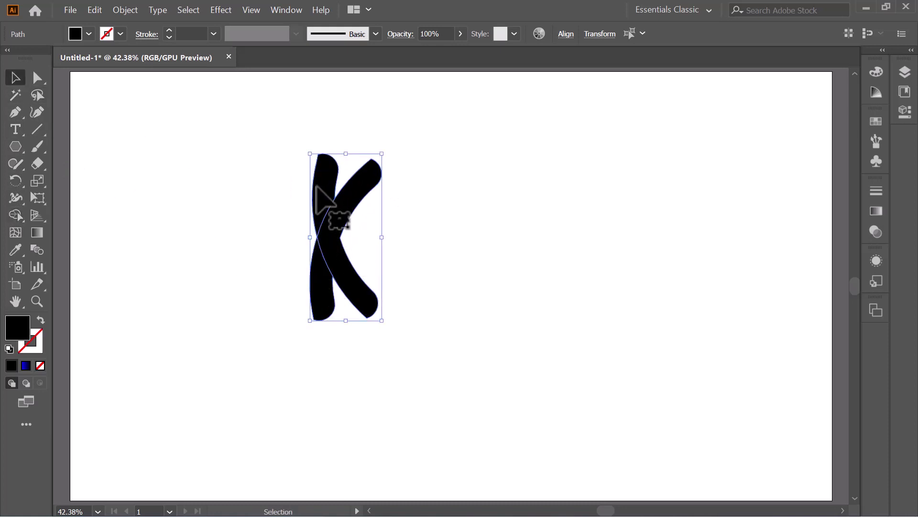
pyautogui.click(244, 146)
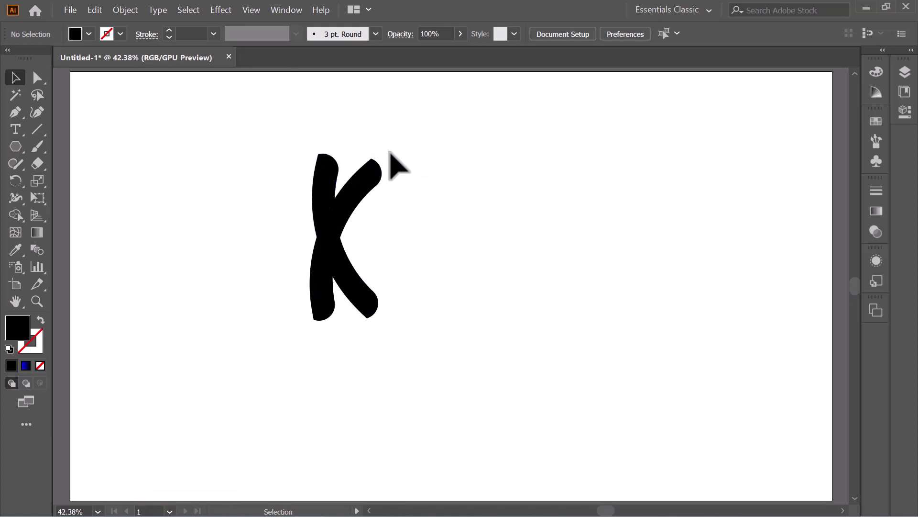
pyautogui.click(327, 166)
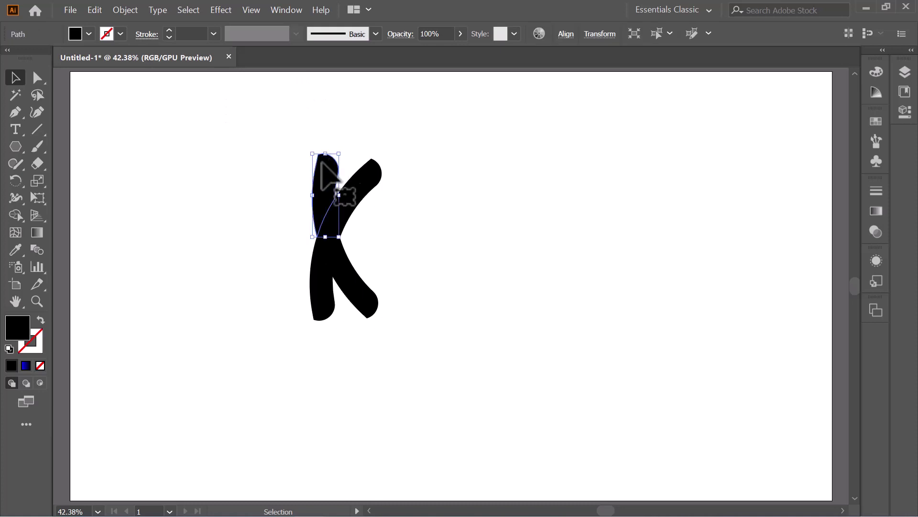
# Step: Give the upper-left piece, curved stroke and lower-left piece the blue-to-black gradient fill
pyautogui.click(26, 366)
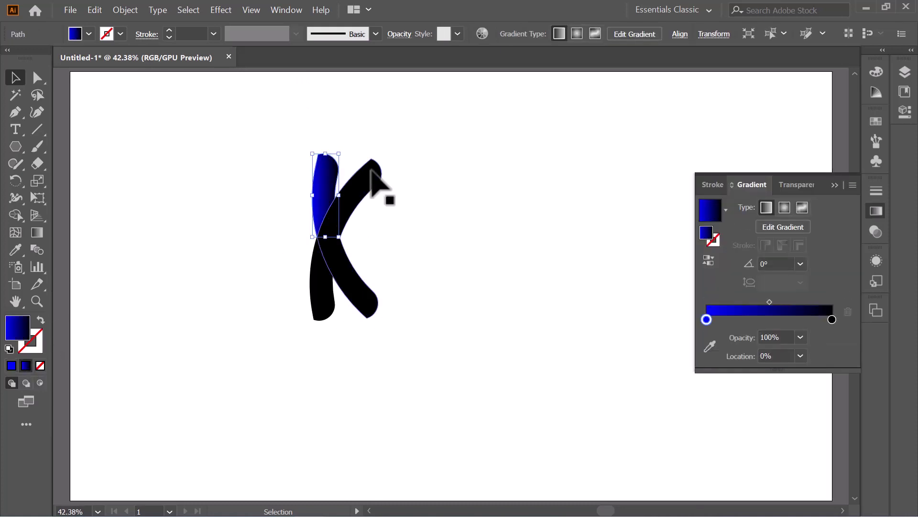
pyautogui.keyDown('shift'); pyautogui.click(372, 171); pyautogui.keyUp('shift')
pyautogui.click(26, 366)
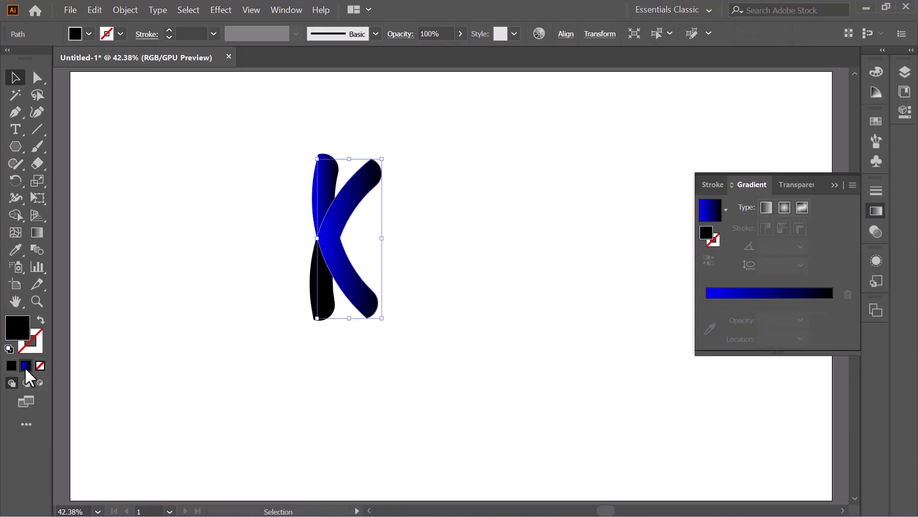
pyautogui.click(328, 308)
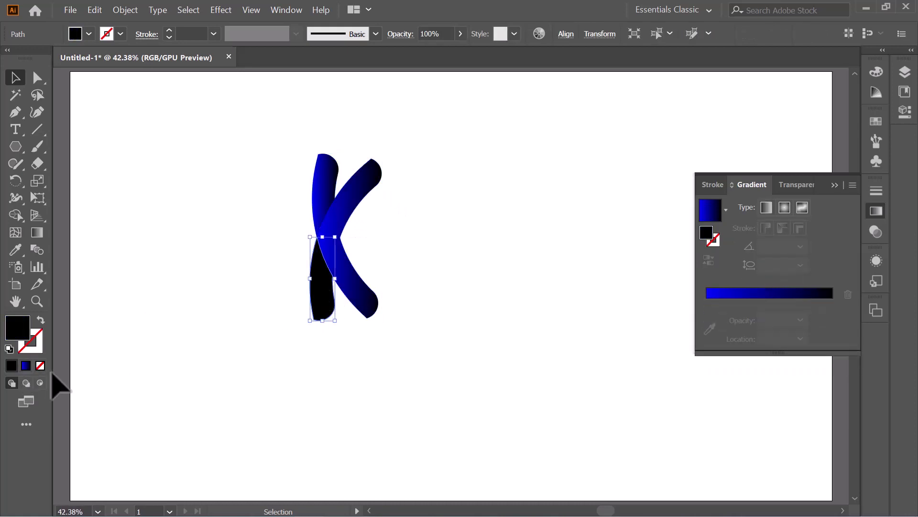
pyautogui.click(22, 365)
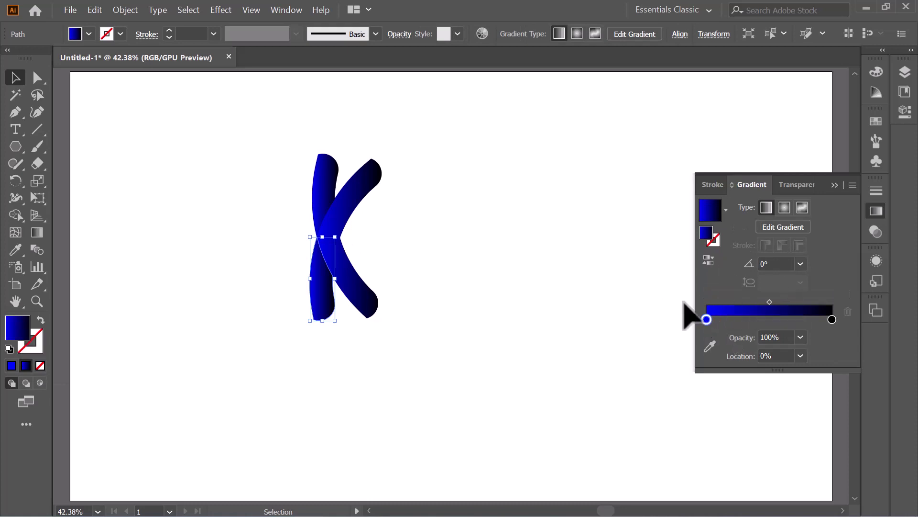
# Step: Angle the lower-left gradient to -44.2° and the curved stroke's to -138.4°, then select the whole K
pyautogui.click(42, 228)
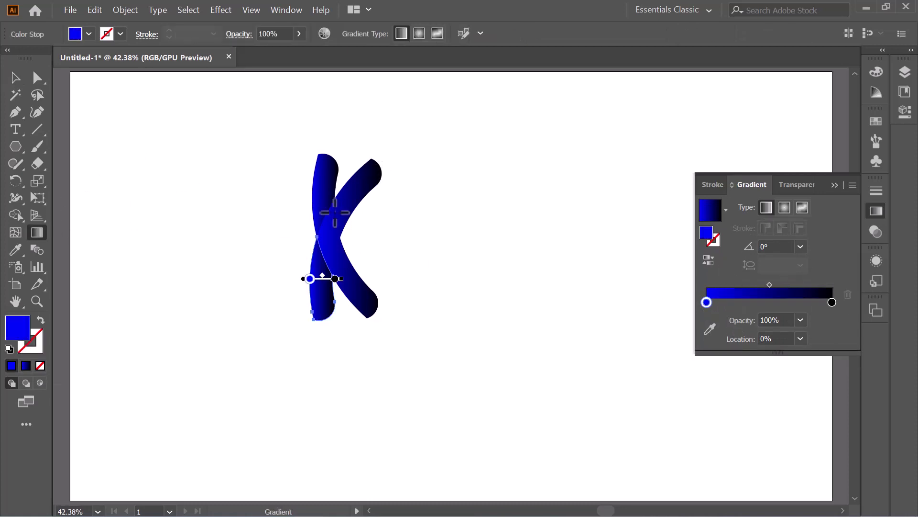
pyautogui.moveTo(278, 243); pyautogui.dragTo(404, 362)
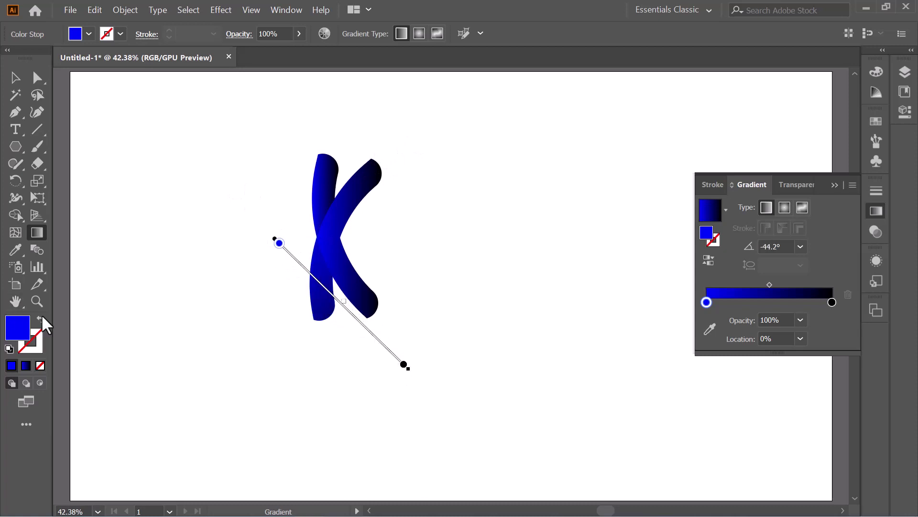
pyautogui.click(15, 80)
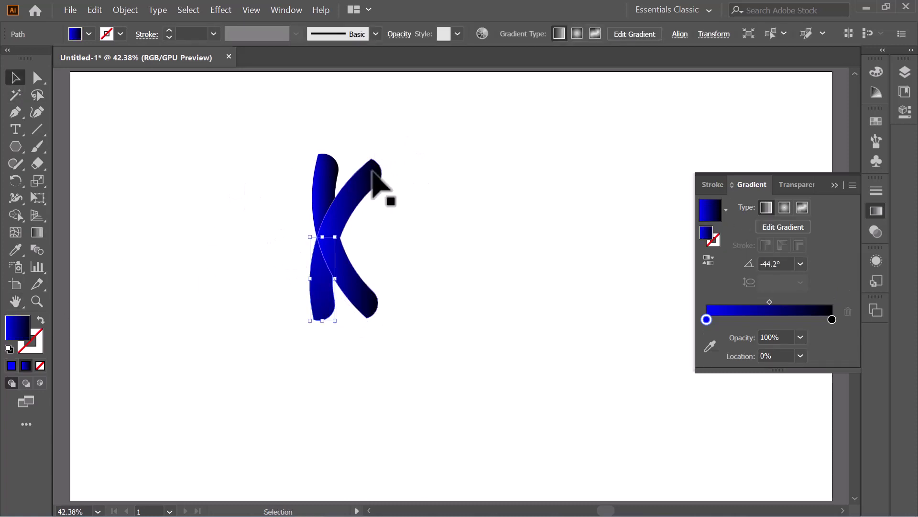
pyautogui.click(44, 228)
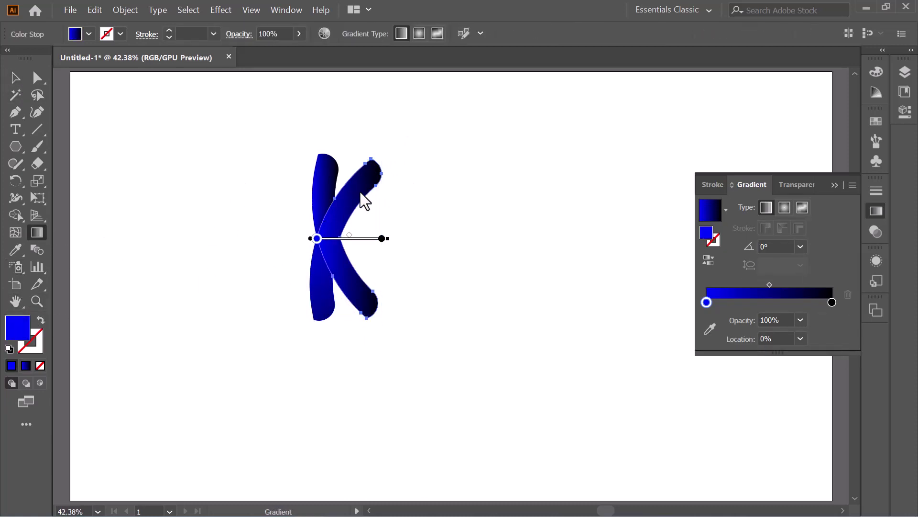
pyautogui.moveTo(453, 165); pyautogui.dragTo(196, 392)
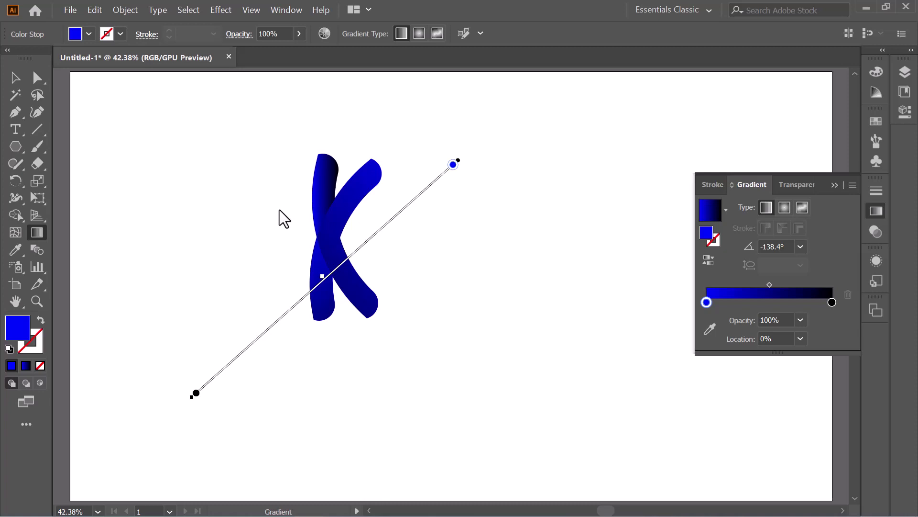
pyautogui.click(14, 77)
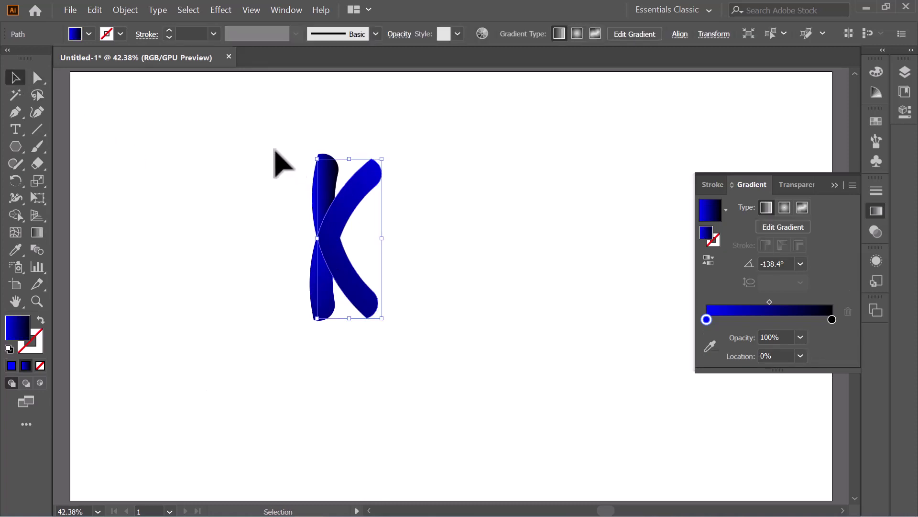
pyautogui.moveTo(251, 132)
pyautogui.mouseDown()
pyautogui.moveTo(411, 358)
pyautogui.moveTo(426, 363)
pyautogui.mouseUp()
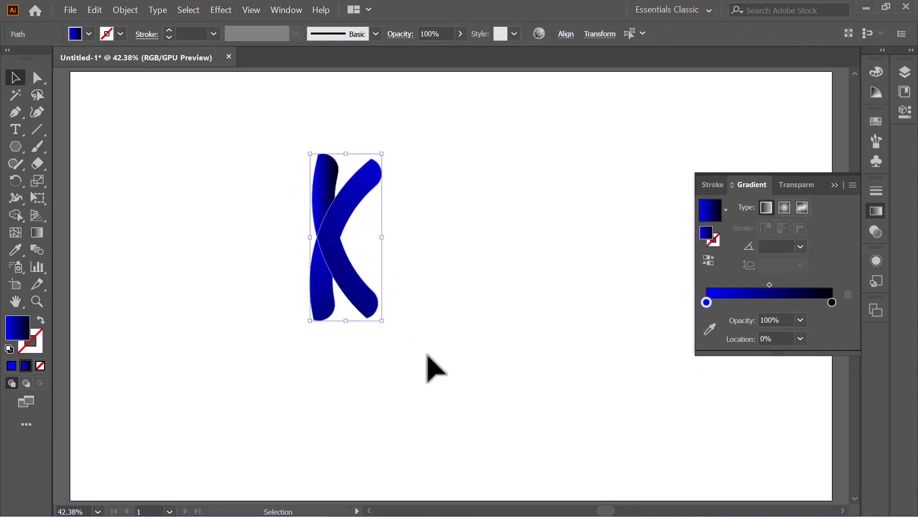
# Step: Drop a 180° rotated copy of the K over the original
pyautogui.press('a')
pyautogui.press('v')
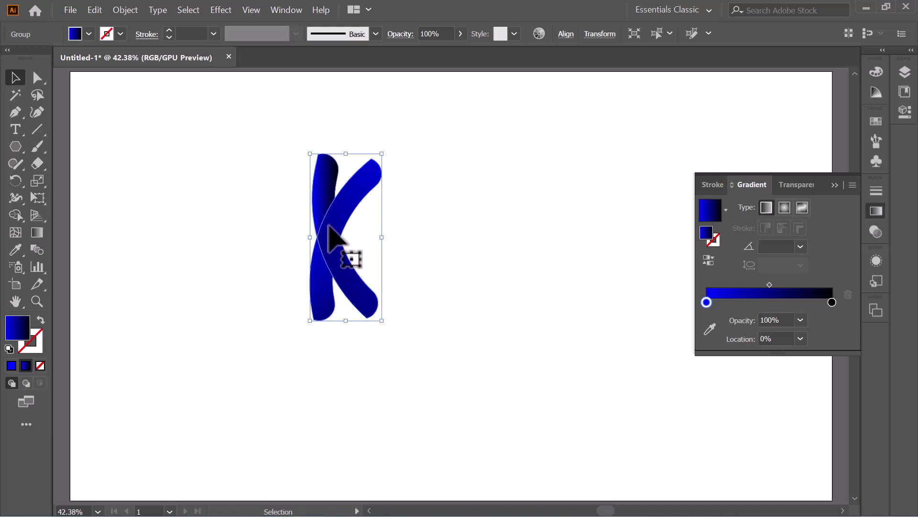
pyautogui.press('a')
pyautogui.press('v')
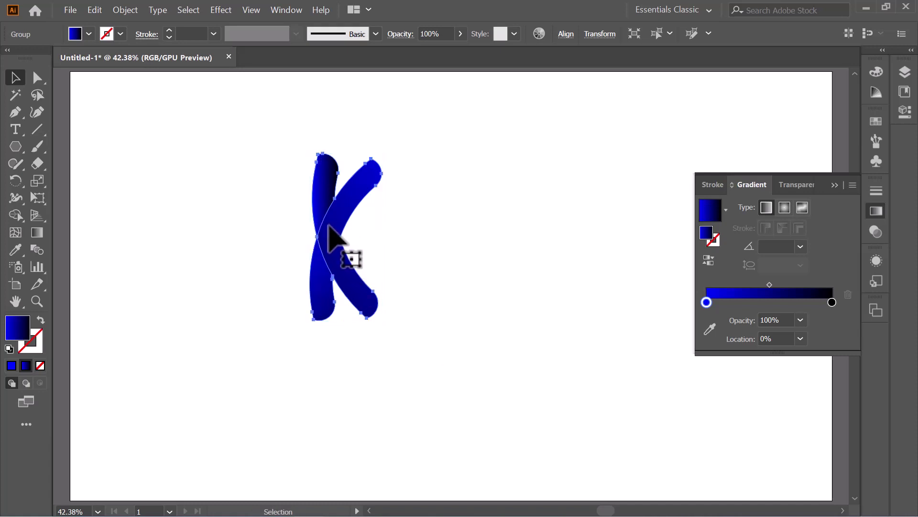
pyautogui.press('a')
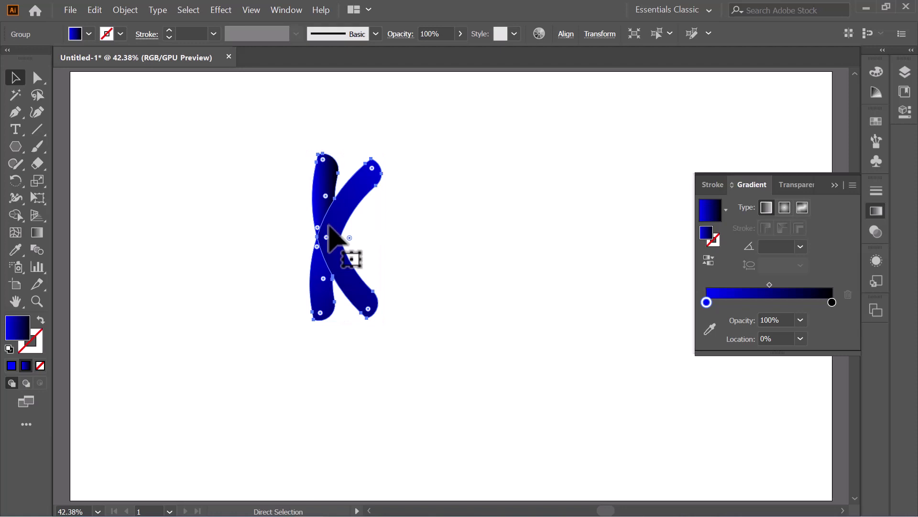
pyautogui.press('v')
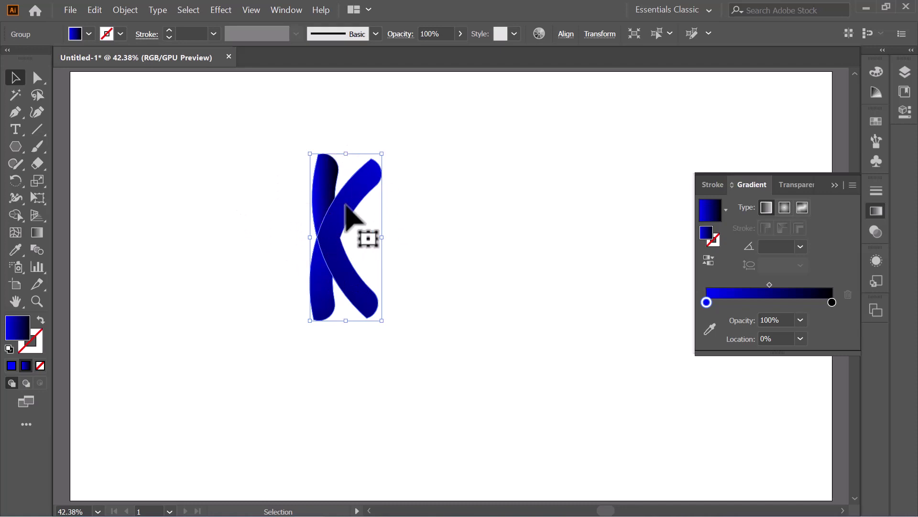
pyautogui.moveTo(389, 151); pyautogui.dragTo(327, 299)
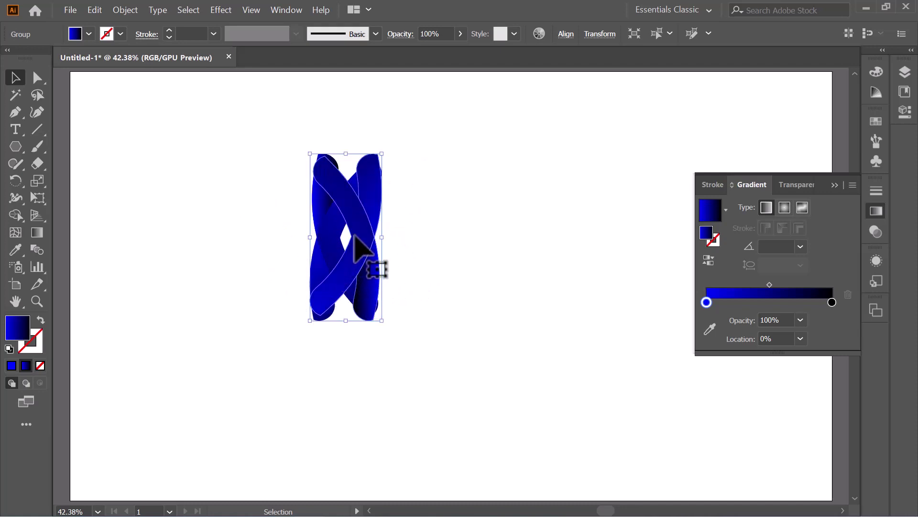
# Step: Shift the overlapping K pair horizontally to line up the interlaced ribbon, then deselect
pyautogui.moveTo(365, 241); pyautogui.dragTo(370, 231)
pyautogui.click(464, 236)
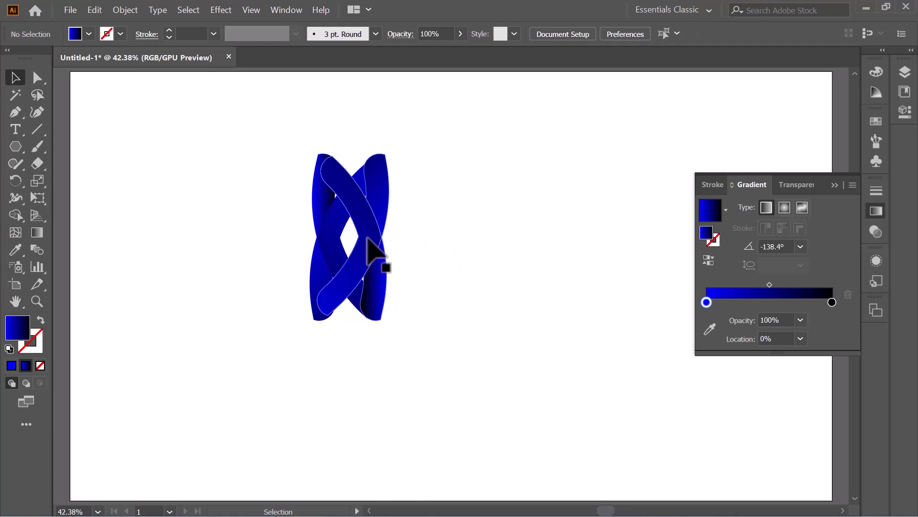
pyautogui.moveTo(368, 238); pyautogui.dragTo(364, 238)
pyautogui.click(489, 235)
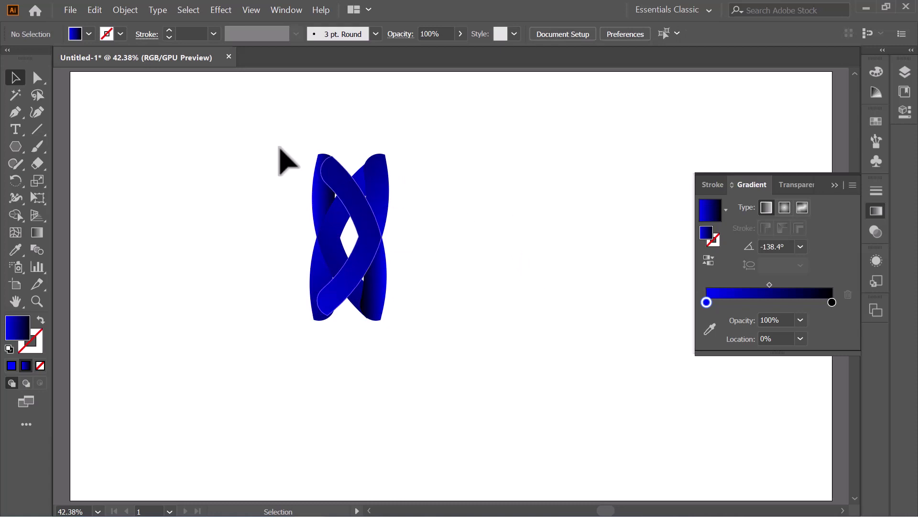
# Step: Select the overlapping K artwork and merge its diagonal and upper-left regions into ribbons with Shape Builder
pyautogui.moveTo(254, 137); pyautogui.dragTo(466, 339)
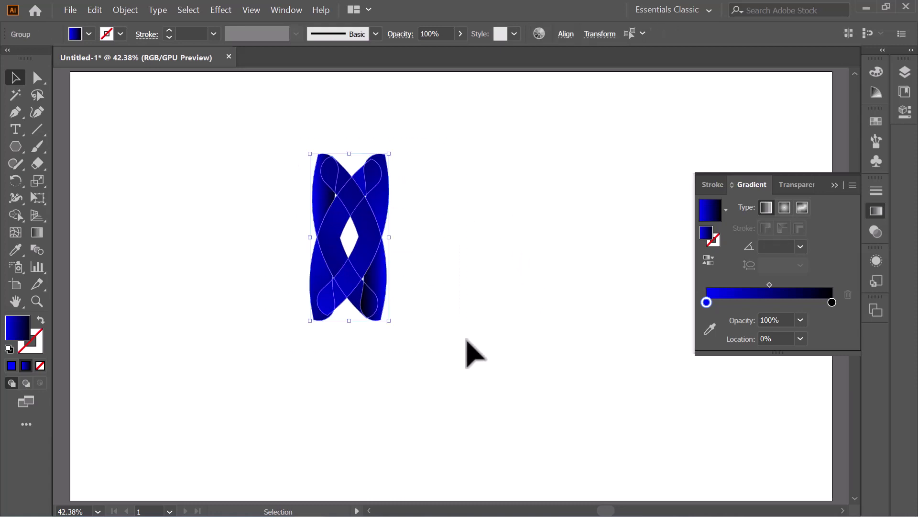
pyautogui.click(13, 215)
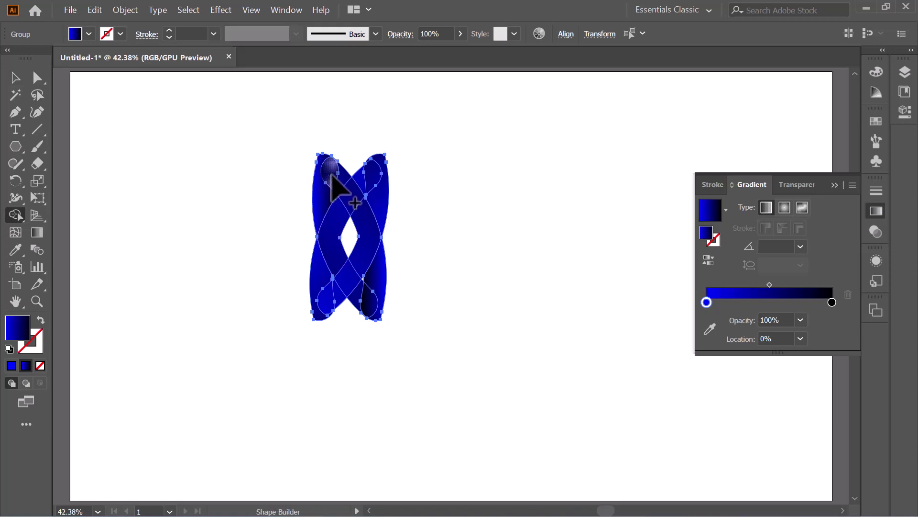
pyautogui.moveTo(345, 183); pyautogui.dragTo(325, 307)
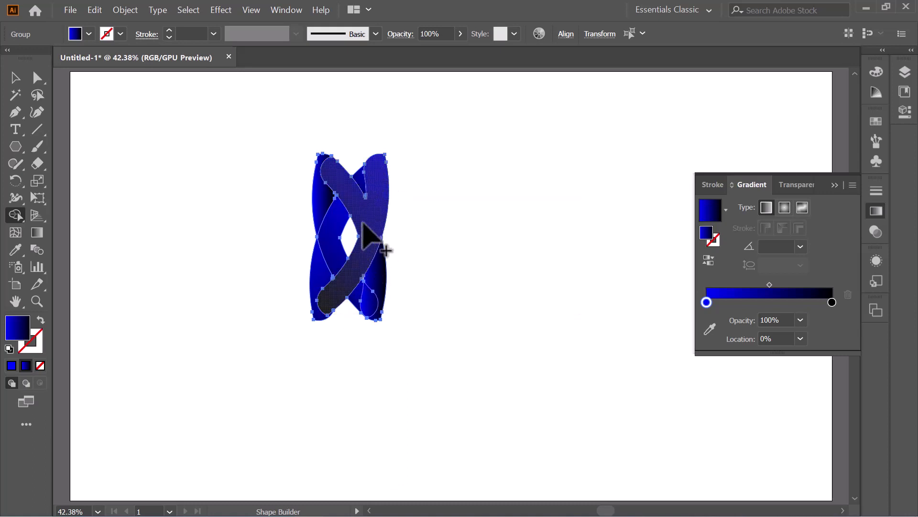
pyautogui.moveTo(377, 234); pyautogui.dragTo(383, 246)
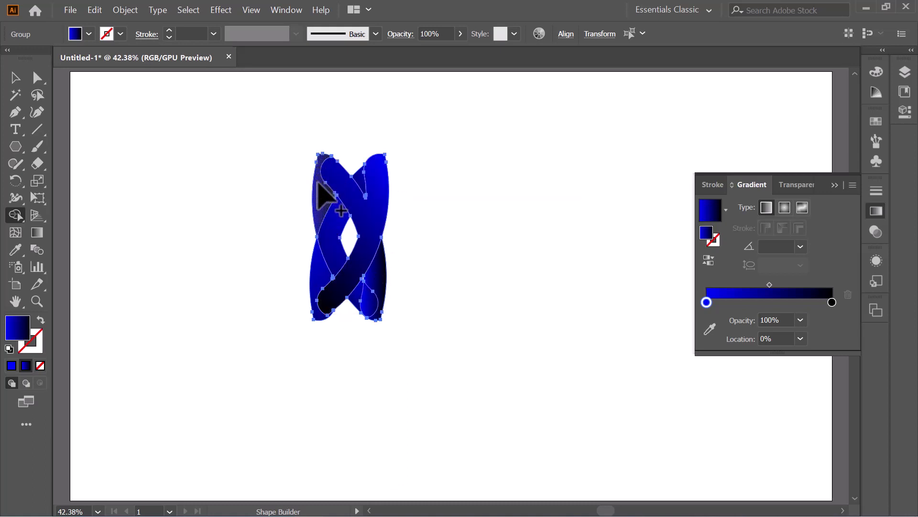
pyautogui.moveTo(328, 173); pyautogui.dragTo(321, 192)
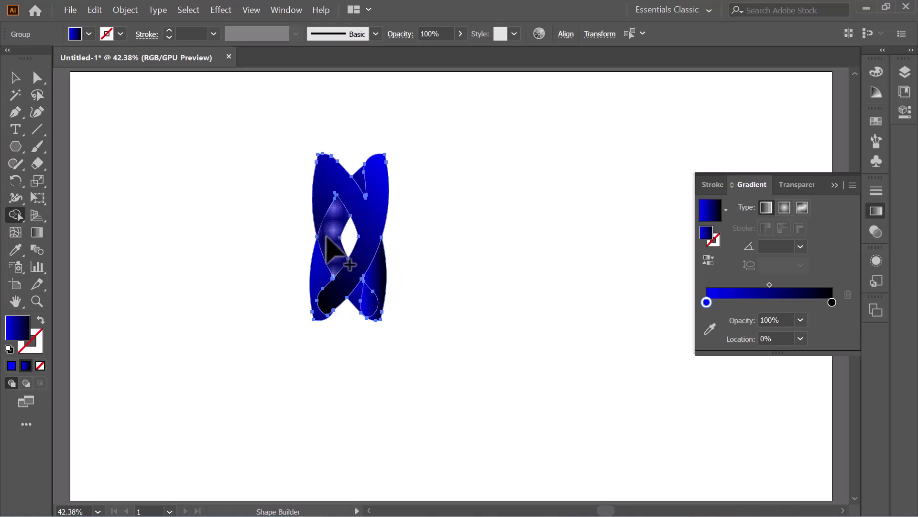
pyautogui.moveTo(320, 196); pyautogui.dragTo(329, 244)
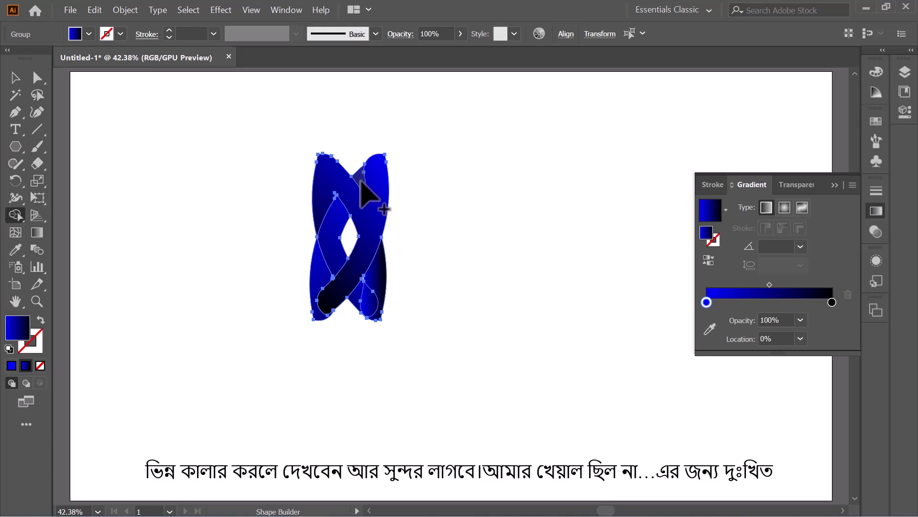
# Step: Refill the ribbon regions with the blue-to-black gradient and merge the regions near the upper crossing
pyautogui.click(371, 261)
pyautogui.click(330, 253)
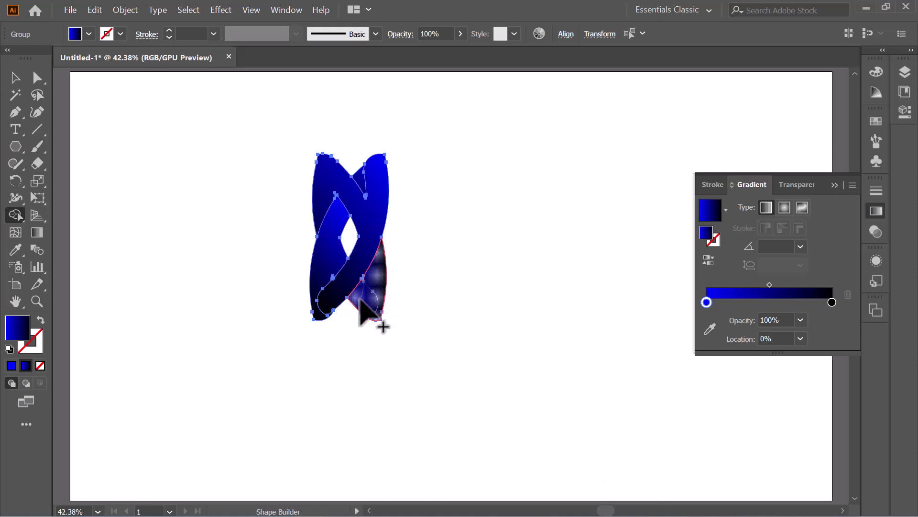
pyautogui.click(375, 301)
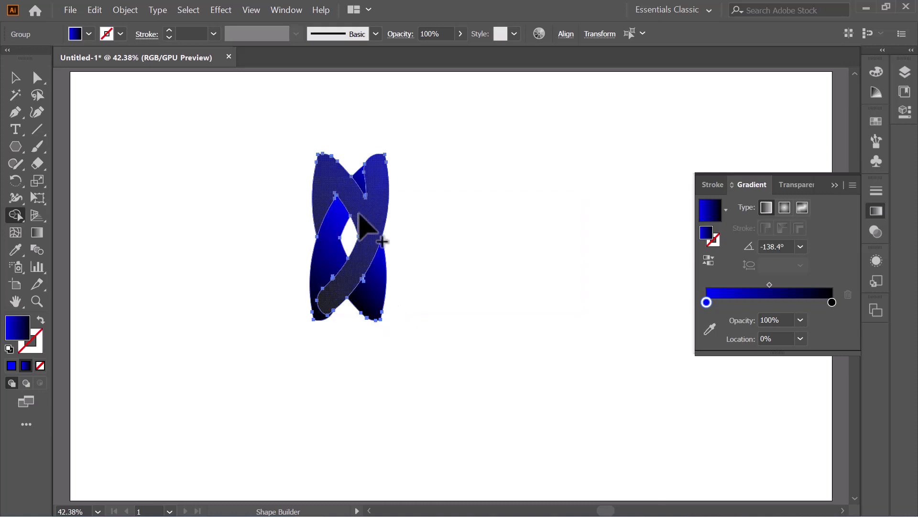
pyautogui.click(379, 263)
pyautogui.click(318, 286)
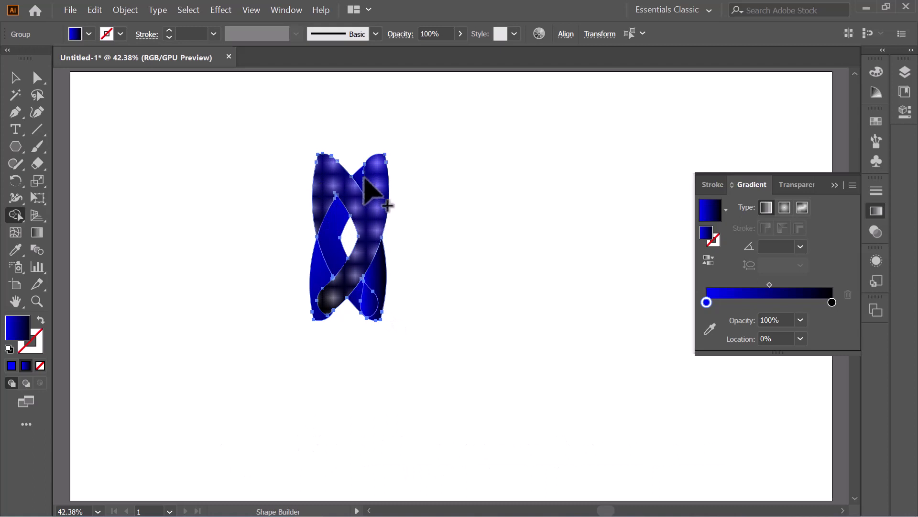
pyautogui.moveTo(349, 188); pyautogui.dragTo(358, 253)
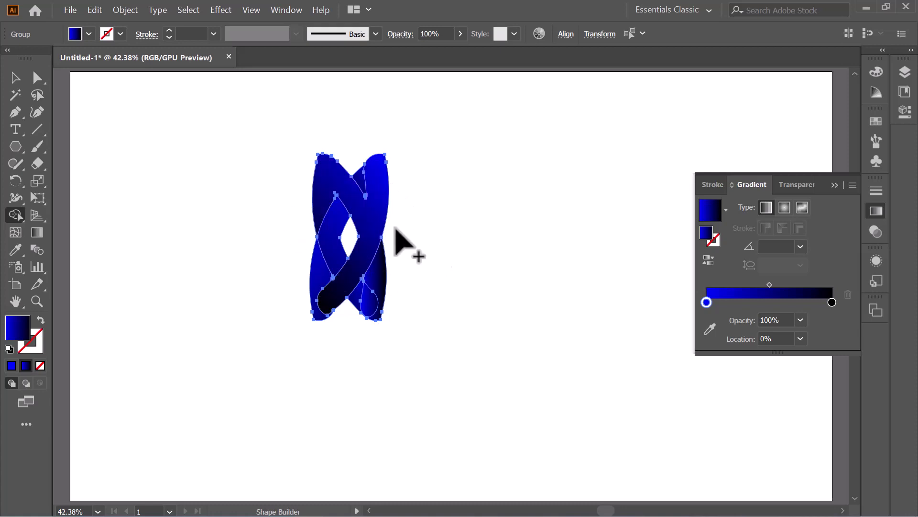
pyautogui.click(14, 79)
# Step: Select the woven ribbon group, whose gradient runs at about -35.1°, then deselect it to review
pyautogui.click(522, 256)
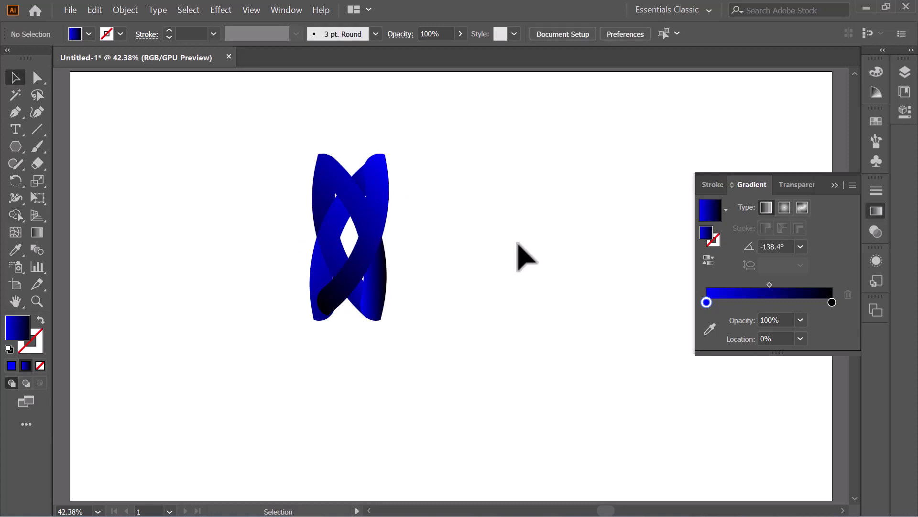
pyautogui.click(374, 300)
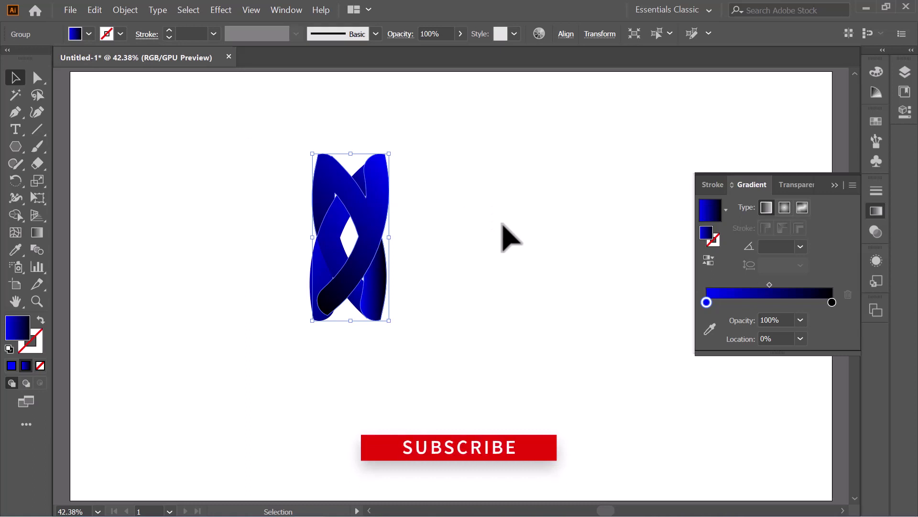
pyautogui.click(563, 236)
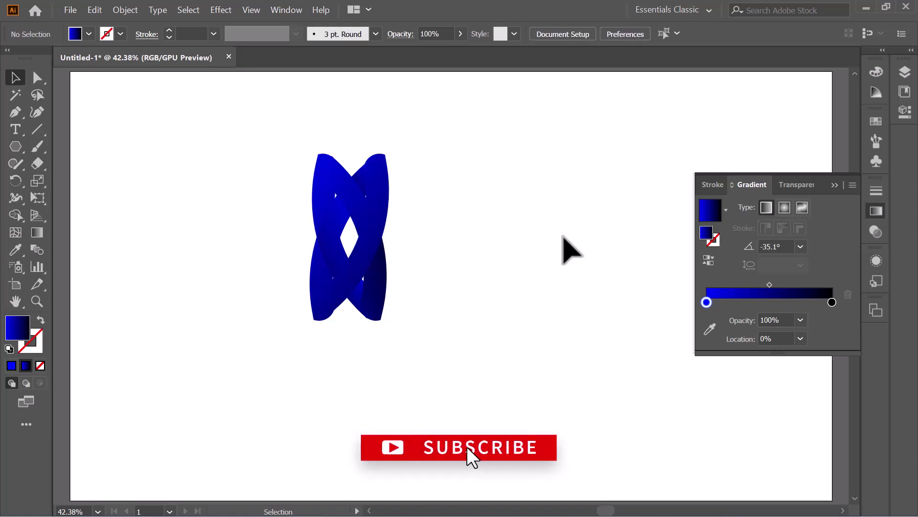